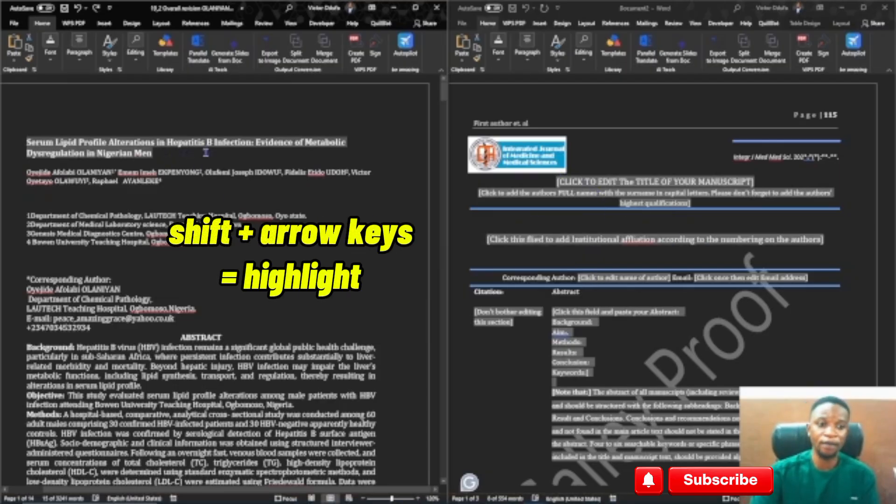
Copy the manuscript title from the source document and paste it into the template's title placeholder
{"action": "key", "text": "ctrl+c"}
{"action": "left_click", "coordinate": [599, 183]}
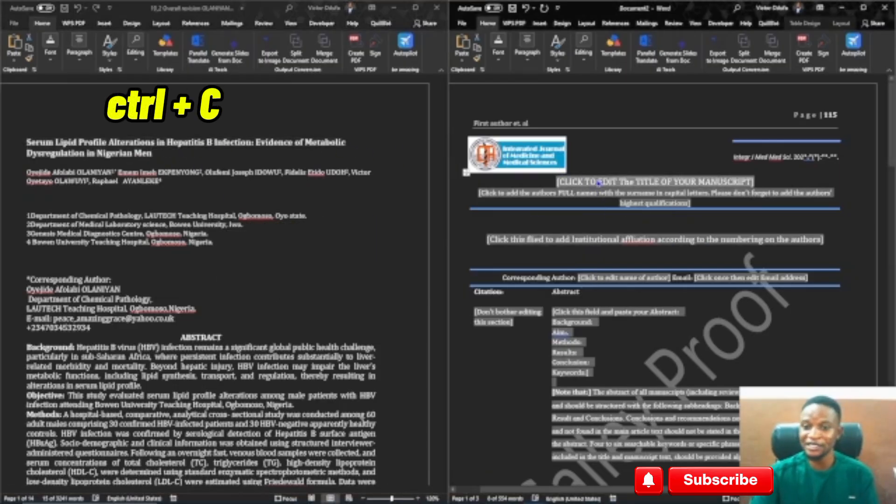
{"action": "key", "text": "ctrl+v"}
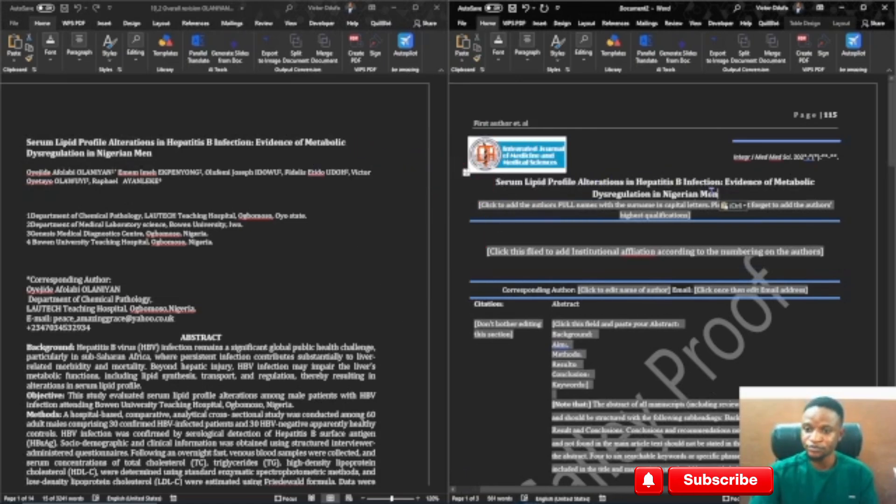
Convert the pasted title to all capital letters
{"action": "triple_click", "coordinate": [520, 189]}
{"action": "key", "text": "ctrl+shift+a"}
{"action": "left_click", "coordinate": [512, 211]}
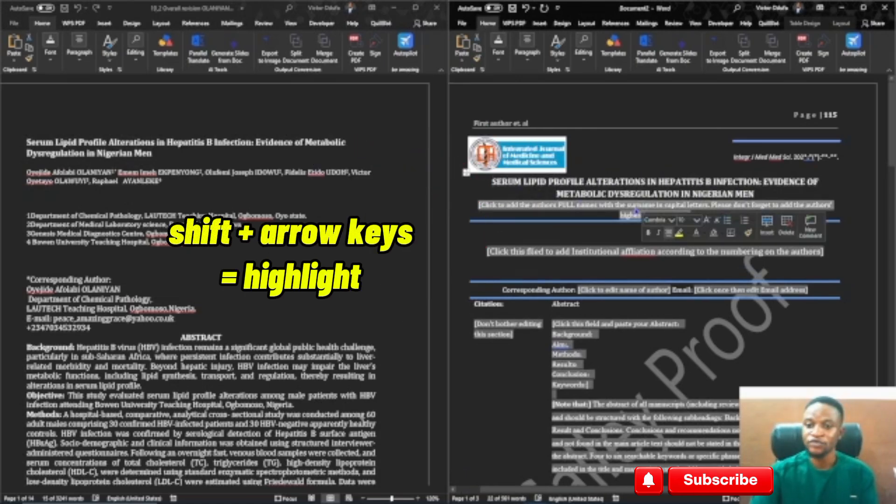
Copy the author list from the source document and paste it into the template's author names placeholder
{"action": "left_click", "coordinate": [73, 23]}
{"action": "left_click", "coordinate": [27, 172]}
{"action": "key", "text": "shift+Down"}
{"action": "key", "text": "shift+Down"}
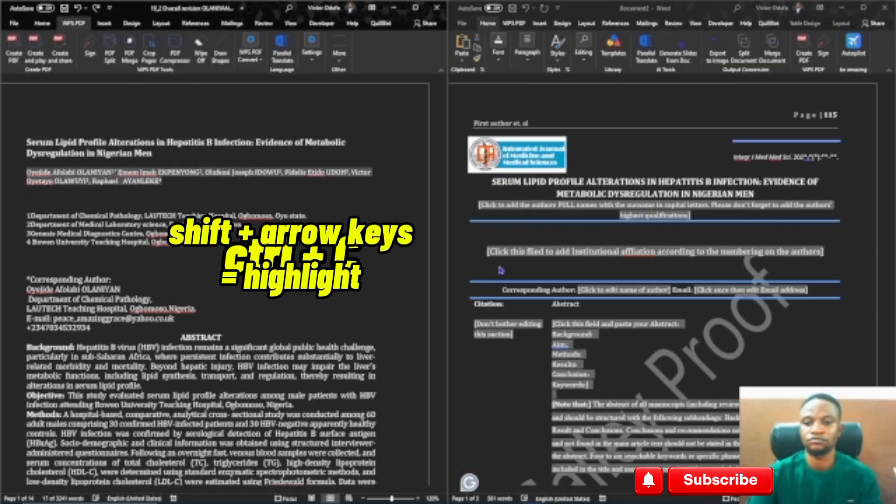
{"action": "key", "text": "ctrl+c"}
{"action": "left_click", "coordinate": [674, 216]}
{"action": "key", "text": "ctrl+v"}
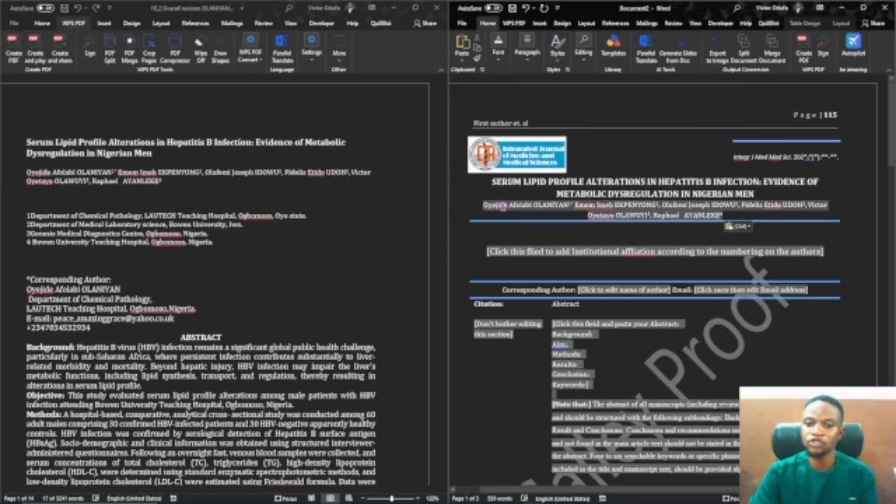
Copy the four affiliation lines from the source and paste them into the institutional affiliation placeholder
{"action": "triple_click", "coordinate": [511, 208]}
{"action": "left_click", "coordinate": [544, 221]}
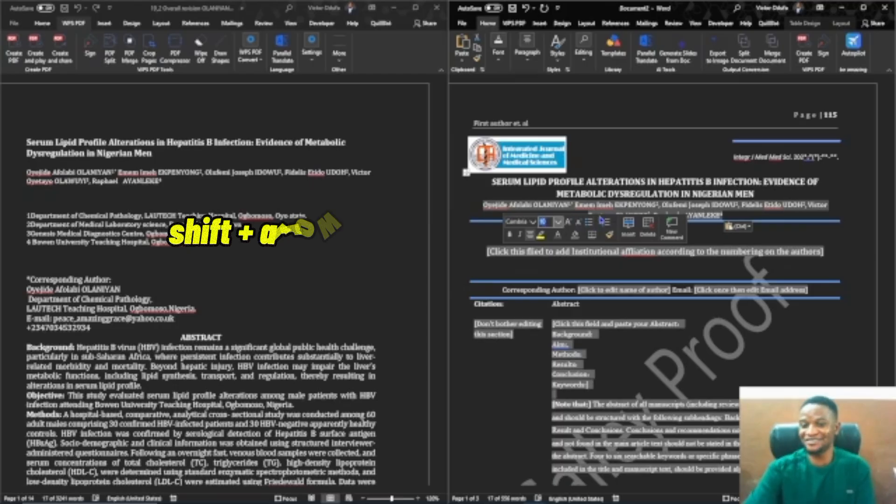
{"action": "scroll", "coordinate": [654, 280], "scroll_direction": "down", "scroll_amount": 2}
{"action": "key", "text": "alt+Tab"}
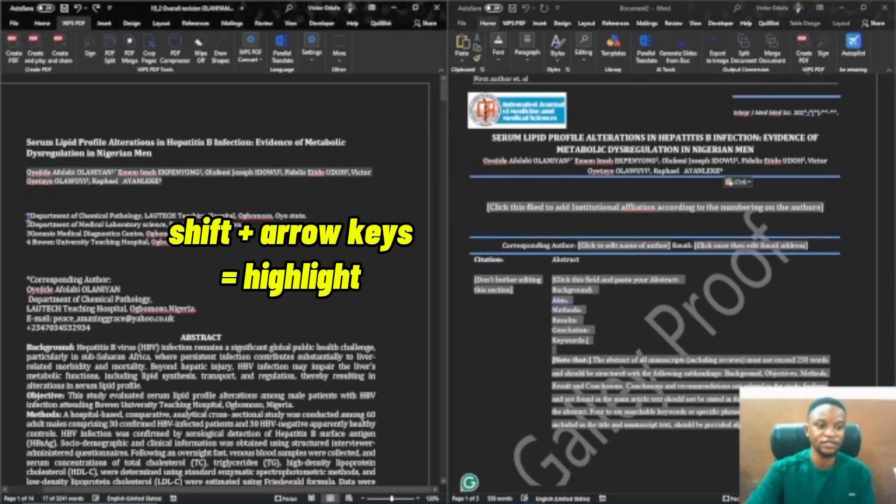
{"action": "left_click_drag", "start_coordinate": [27, 217], "coordinate": [204, 249]}
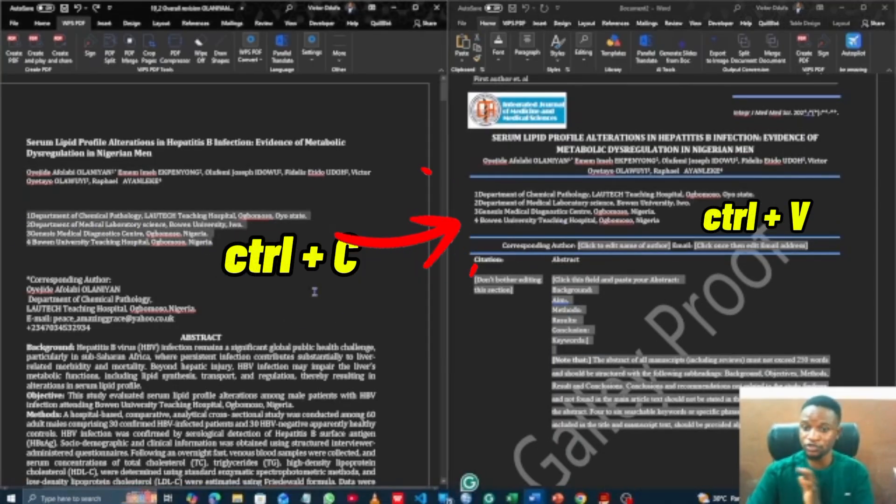
{"action": "scroll", "coordinate": [654, 280], "scroll_direction": "down", "scroll_amount": 1}
{"action": "left_click", "coordinate": [425, 307]}
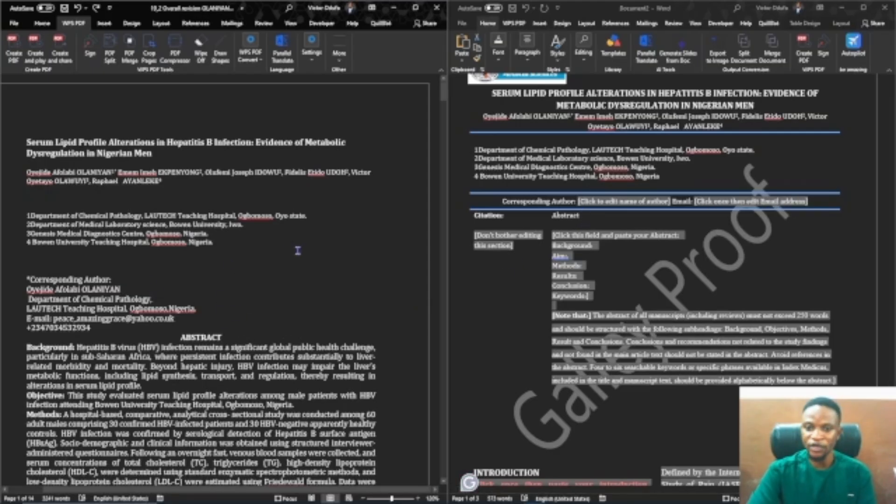
Copy the corresponding author's name from the source and paste it into the corresponding-author name placeholder
{"action": "left_click", "coordinate": [14, 292]}
{"action": "key", "text": "ctrl+c"}
{"action": "left_click", "coordinate": [593, 201]}
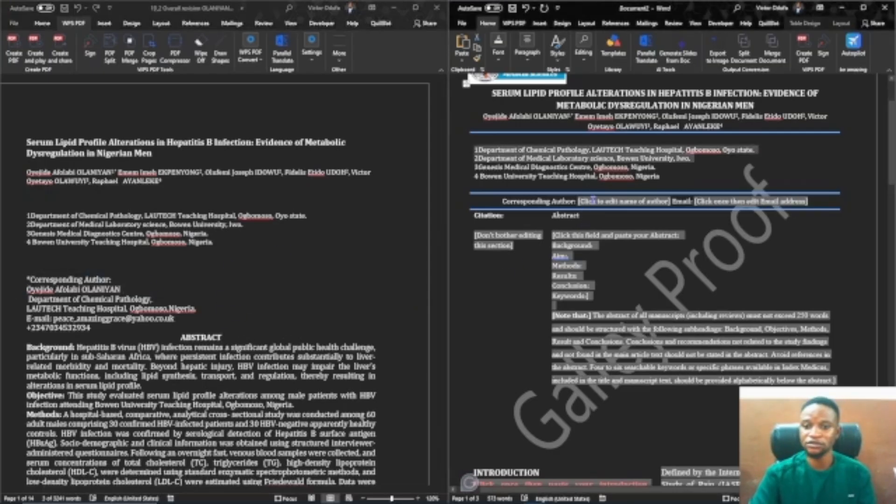
{"action": "key", "text": "ctrl+v"}
{"action": "key", "text": "Delete"}
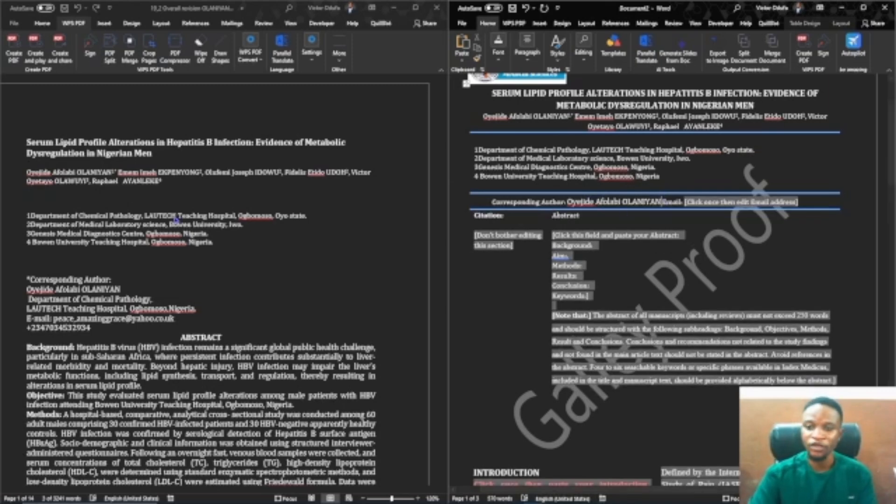
Copy the corresponding author's e-mail address and paste it into the template's e-mail placeholder
{"action": "left_click", "coordinate": [35, 316]}
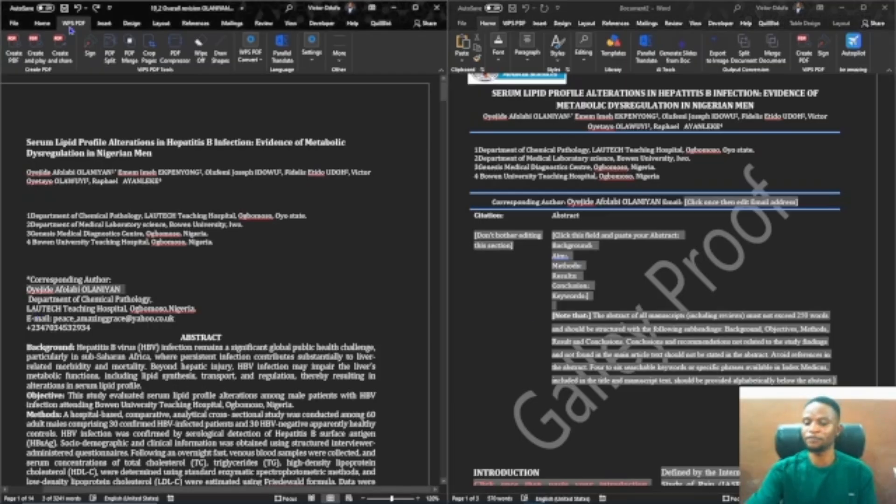
{"action": "left_click", "coordinate": [708, 229]}
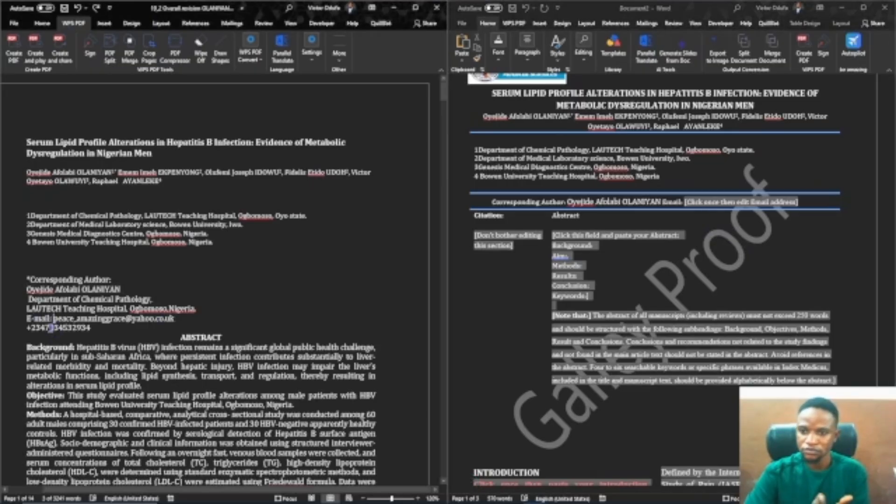
{"action": "left_click", "coordinate": [14, 326]}
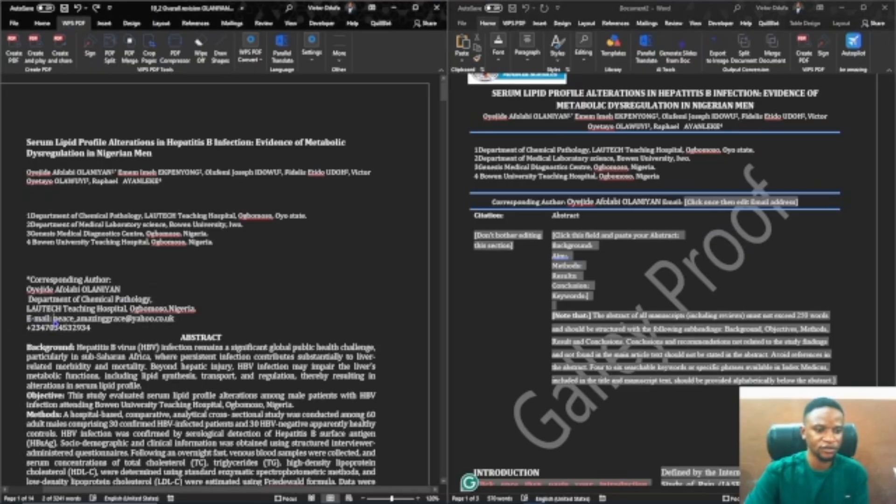
{"action": "left_click", "coordinate": [527, 318]}
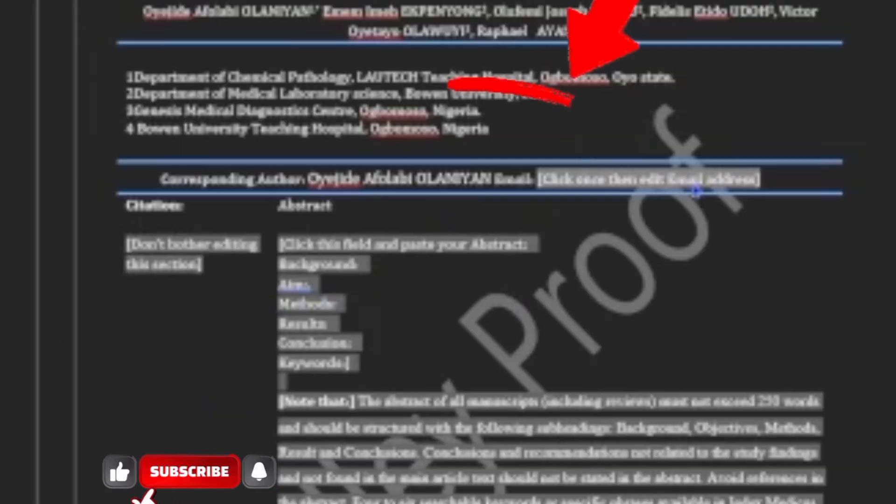
{"action": "key", "text": "ctrl+v"}
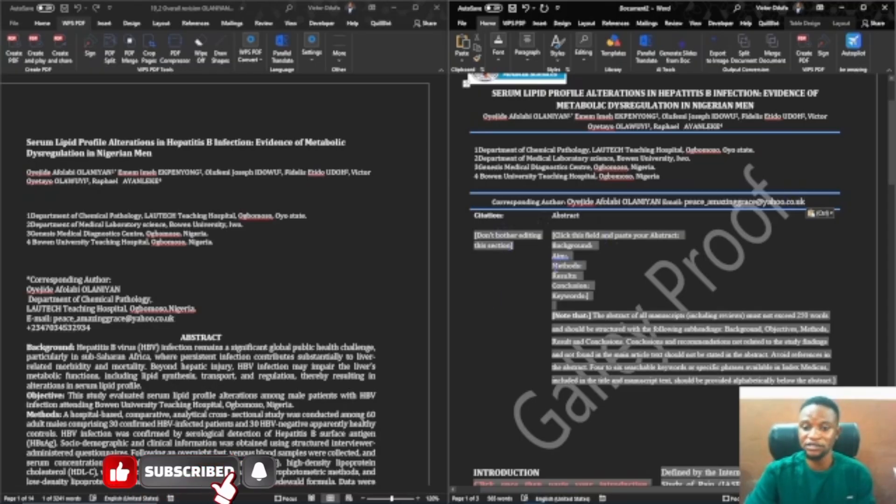
Move the table's column divider to narrow the Citation column and widen the Abstract column
{"action": "left_click", "coordinate": [556, 266]}
{"action": "left_click_drag", "start_coordinate": [547, 278], "coordinate": [539, 280]}
{"action": "left_click", "coordinate": [541, 276]}
{"action": "left_click", "coordinate": [579, 269]}
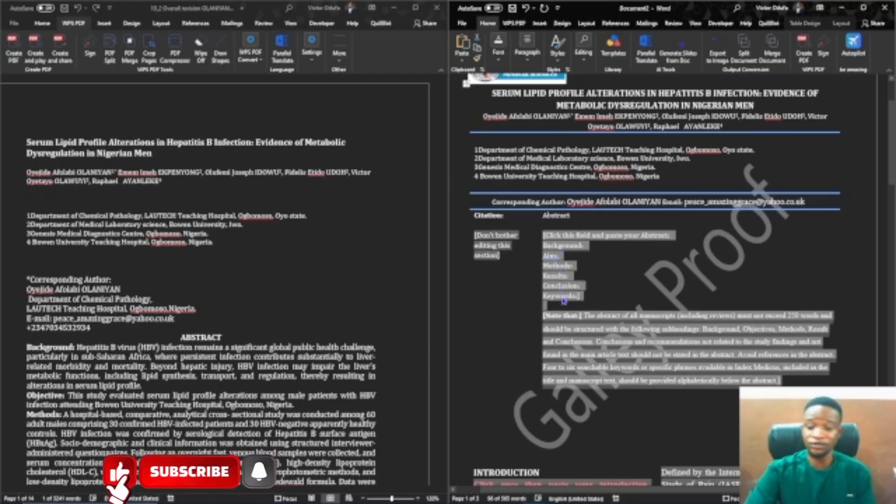
Select the source abstract through the keywords and set its font size to 10
{"action": "scroll", "coordinate": [212, 296], "scroll_direction": "down", "scroll_amount": 4}
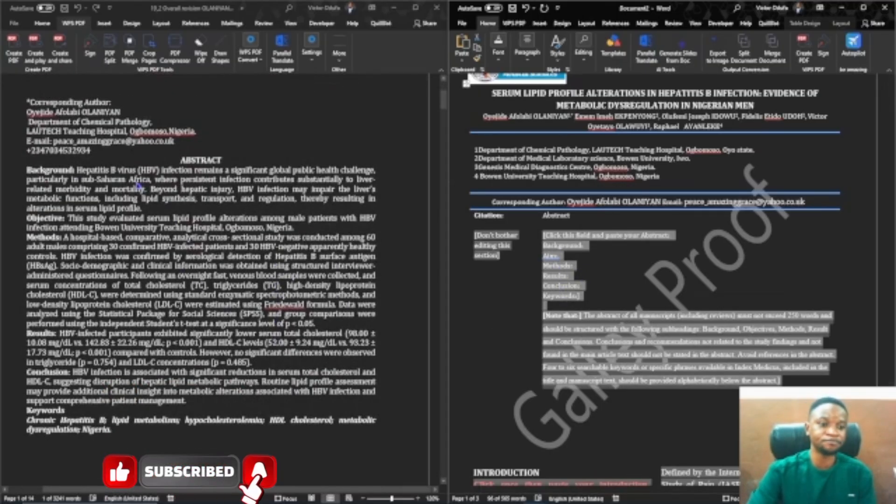
{"action": "left_click_drag", "start_coordinate": [28, 171], "coordinate": [112, 432]}
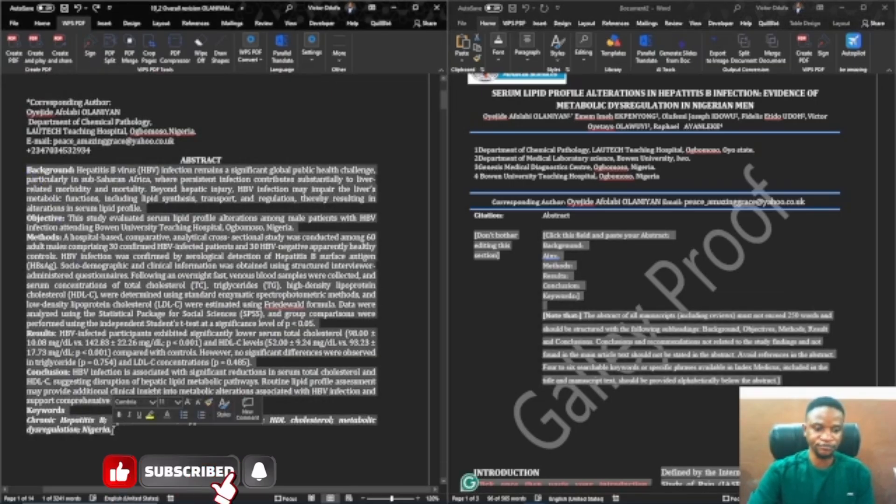
{"action": "left_click", "coordinate": [42, 23]}
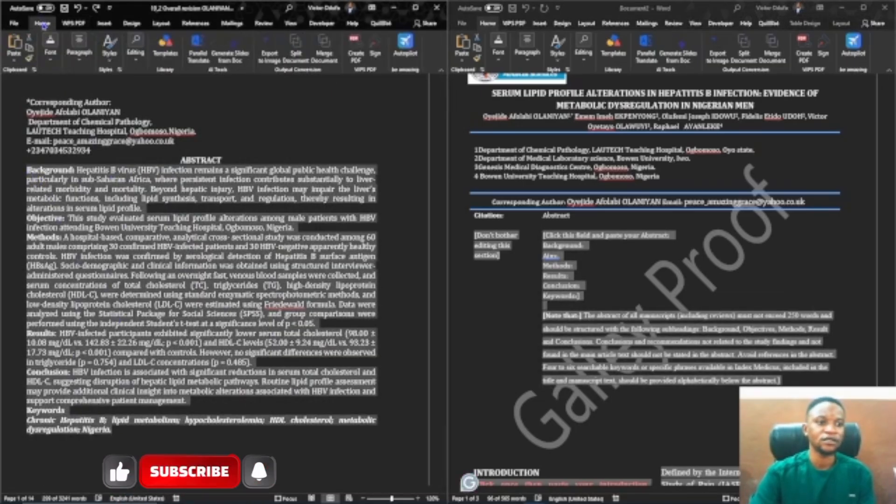
{"action": "left_click", "coordinate": [51, 47]}
{"action": "type", "text": "10"}
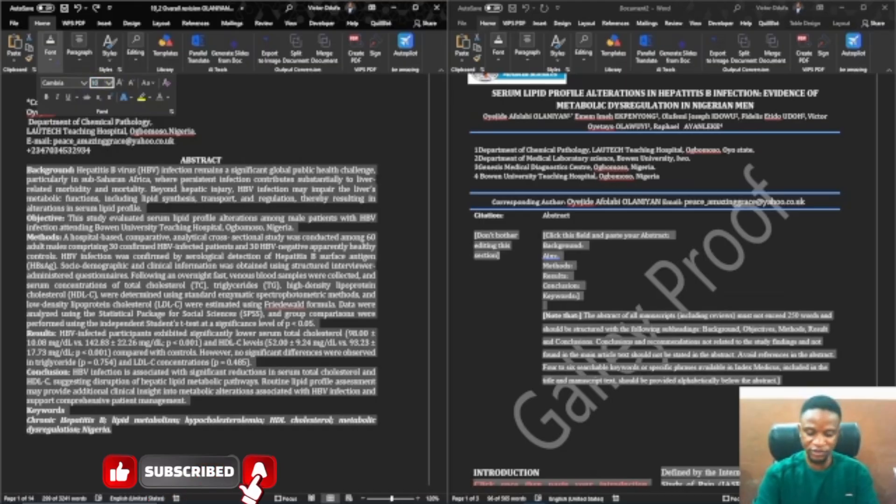
{"action": "key", "text": "Return"}
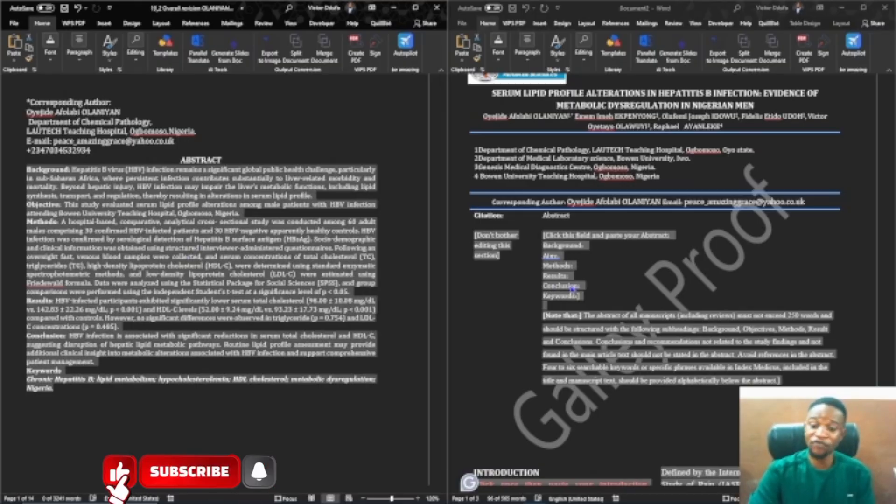
Copy the formatted abstract and paste it into the template's abstract field
{"action": "key", "text": "ctrl+c"}
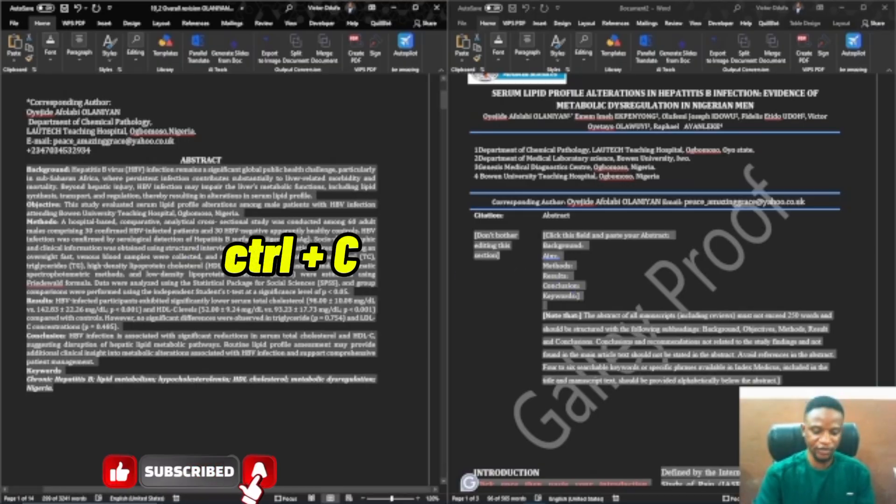
{"action": "left_click", "coordinate": [542, 256]}
{"action": "key", "text": "ctrl+v"}
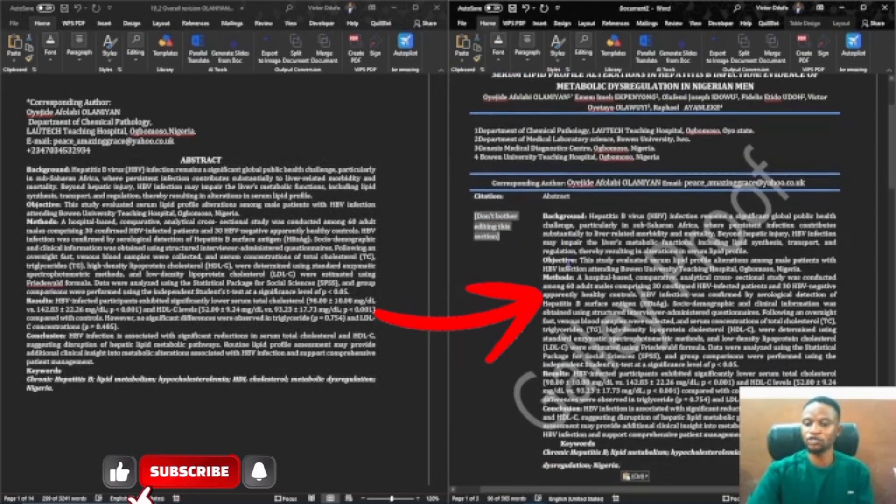
{"action": "scroll", "coordinate": [715, 340], "scroll_direction": "up", "scroll_amount": 2}
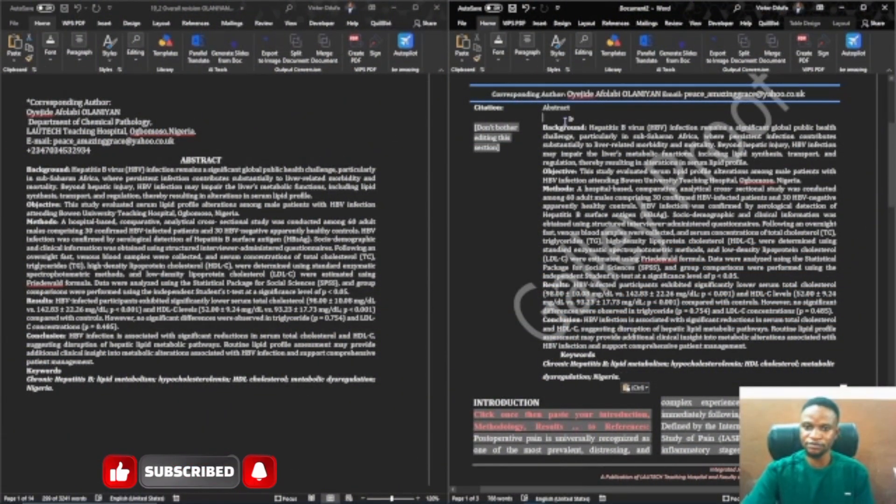
Copy the source's introduction through the results text and paste it into the template's introduction placeholder
{"action": "scroll", "coordinate": [565, 121], "scroll_direction": "down", "scroll_amount": 8}
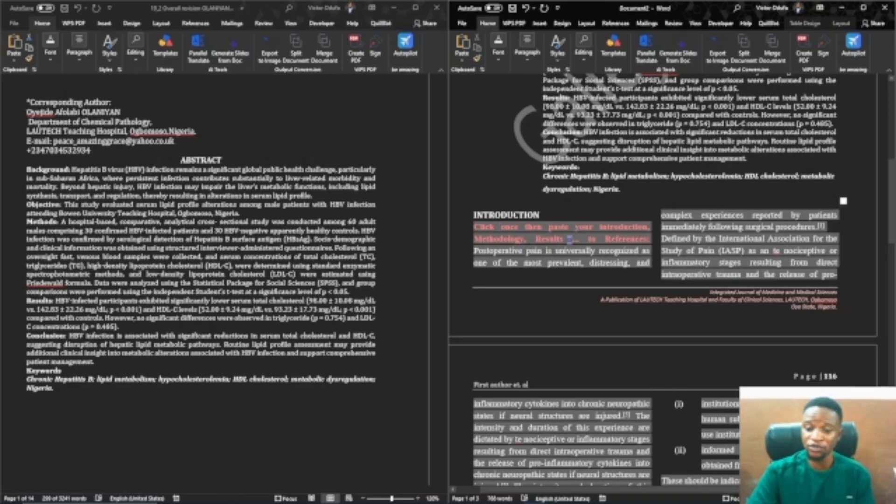
{"action": "scroll", "coordinate": [320, 304], "scroll_direction": "down", "scroll_amount": 10}
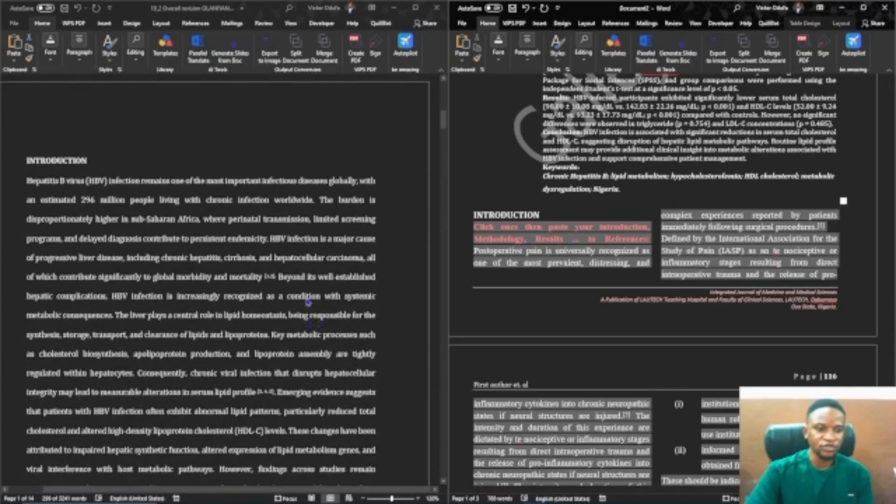
{"action": "left_click_drag", "start_coordinate": [26, 228], "coordinate": [256, 362]}
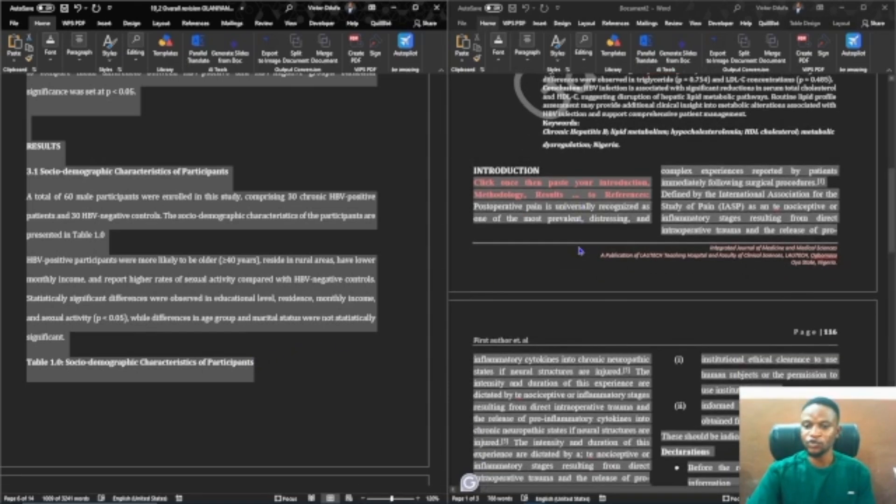
{"action": "scroll", "coordinate": [579, 253], "scroll_direction": "down", "scroll_amount": 1}
{"action": "scroll", "coordinate": [579, 252], "scroll_direction": "up", "scroll_amount": 1}
{"action": "left_click", "coordinate": [566, 241]}
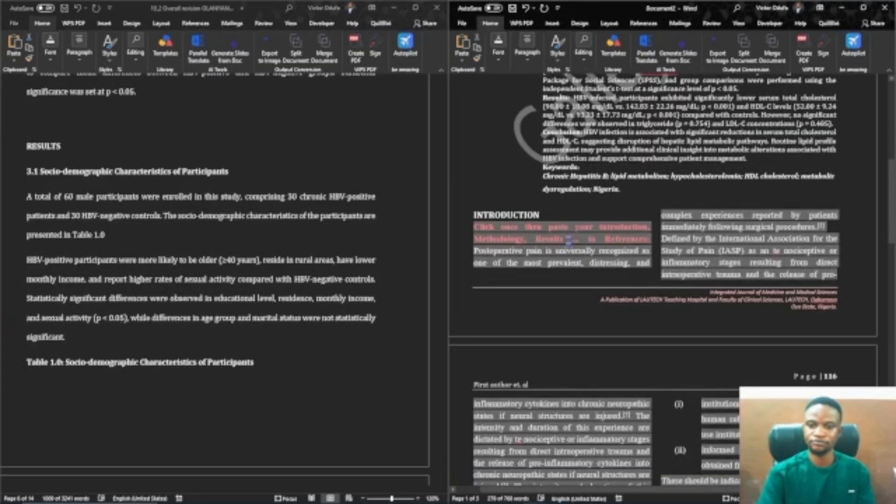
{"action": "key", "text": "ctrl+v"}
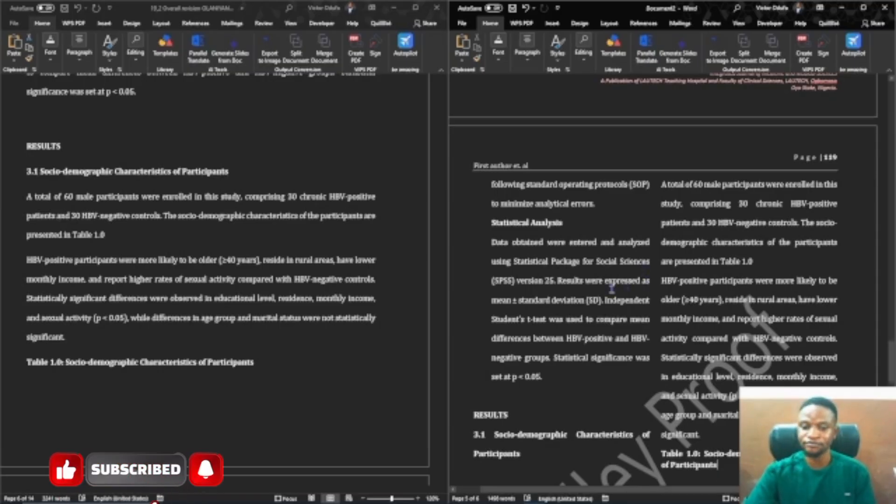
Delete the duplicated Introduction heading at the start of the pasted body text
{"action": "scroll", "coordinate": [611, 290], "scroll_direction": "up", "scroll_amount": 20}
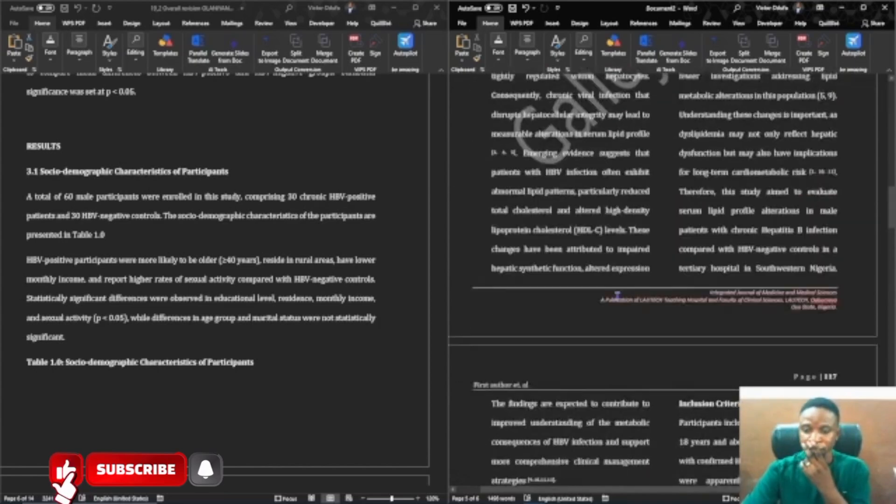
{"action": "scroll", "coordinate": [617, 295], "scroll_direction": "up", "scroll_amount": 10}
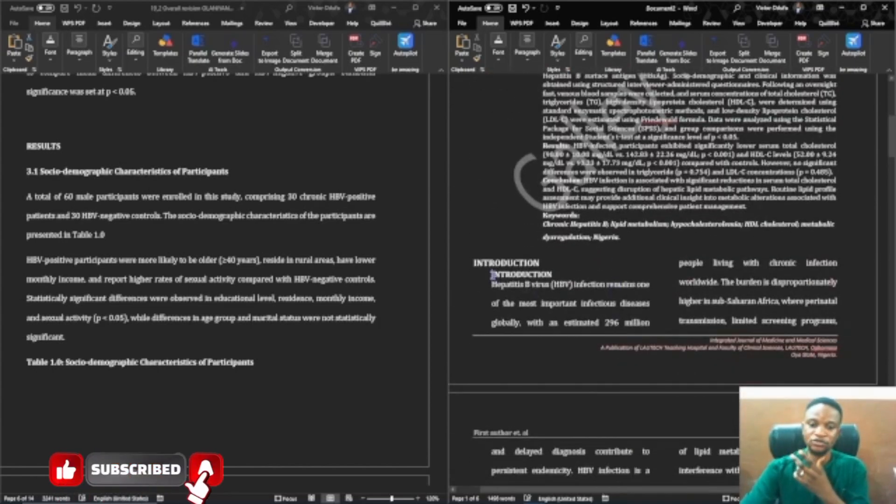
{"action": "key", "text": "BackSpace"}
{"action": "key", "text": "BackSpace"}
{"action": "key", "text": "BackSpace"}
{"action": "key", "text": "BackSpace"}
{"action": "key", "text": "BackSpace"}
{"action": "key", "text": "BackSpace"}
{"action": "key", "text": "BackSpace"}
{"action": "key", "text": "BackSpace"}
{"action": "key", "text": "BackSpace"}
{"action": "key", "text": "BackSpace"}
{"action": "key", "text": "BackSpace"}
{"action": "key", "text": "BackSpace"}
{"action": "key", "text": "BackSpace"}
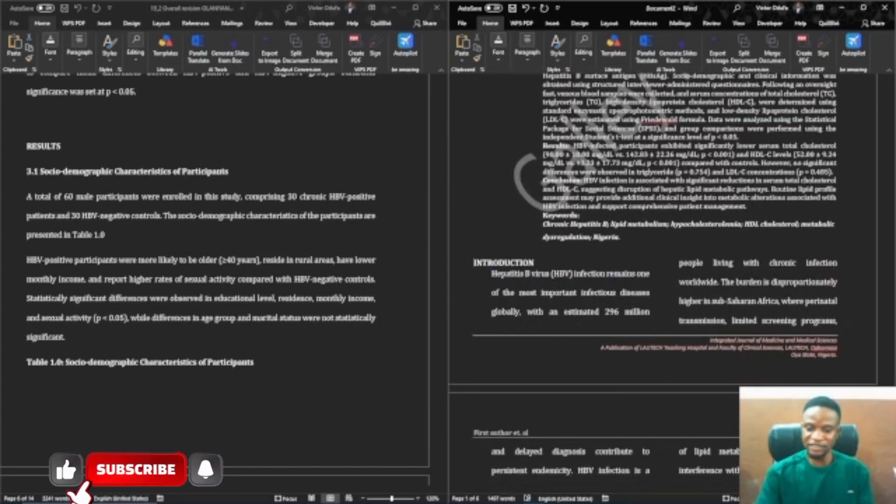
{"action": "scroll", "coordinate": [594, 241], "scroll_direction": "down", "scroll_amount": 10}
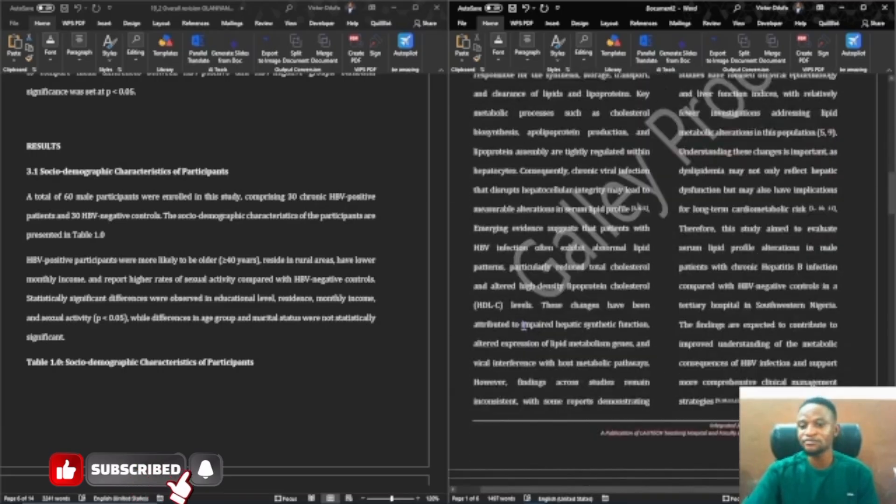
{"action": "scroll", "coordinate": [594, 241], "scroll_direction": "up", "scroll_amount": 1}
{"action": "scroll", "coordinate": [680, 130], "scroll_direction": "down", "scroll_amount": 5}
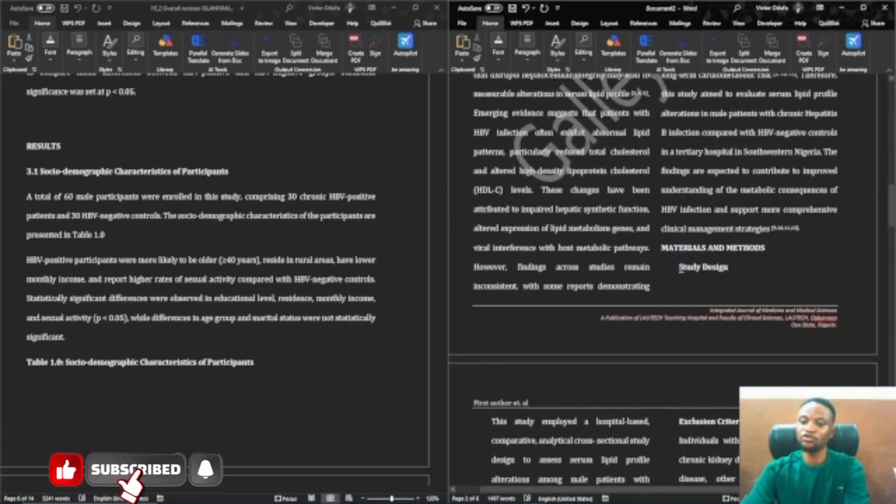
Remove the extra indentation before the methods subheadings and paragraphs, from Study Design through Confirmation of Hepatitis B Infection
{"action": "scroll", "coordinate": [589, 274], "scroll_direction": "down", "scroll_amount": 9}
{"action": "scroll", "coordinate": [590, 272], "scroll_direction": "up", "scroll_amount": 6}
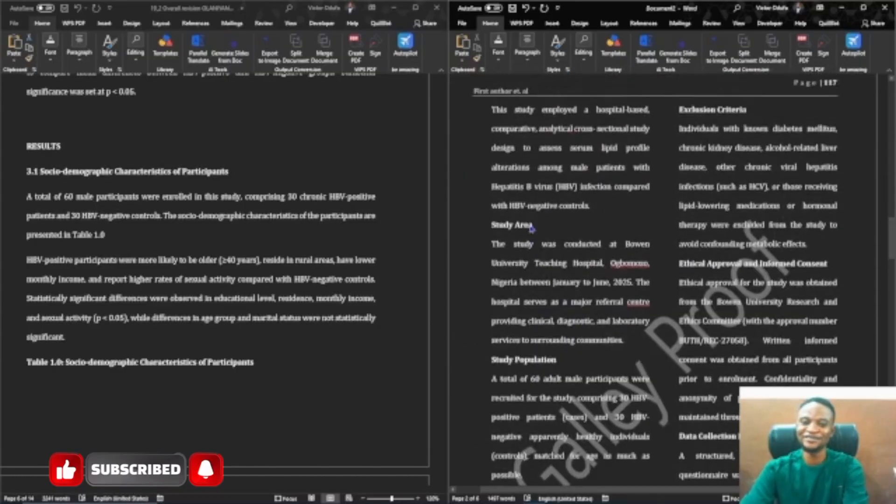
{"action": "left_click", "coordinate": [490, 285]}
{"action": "key", "text": "BackSpace"}
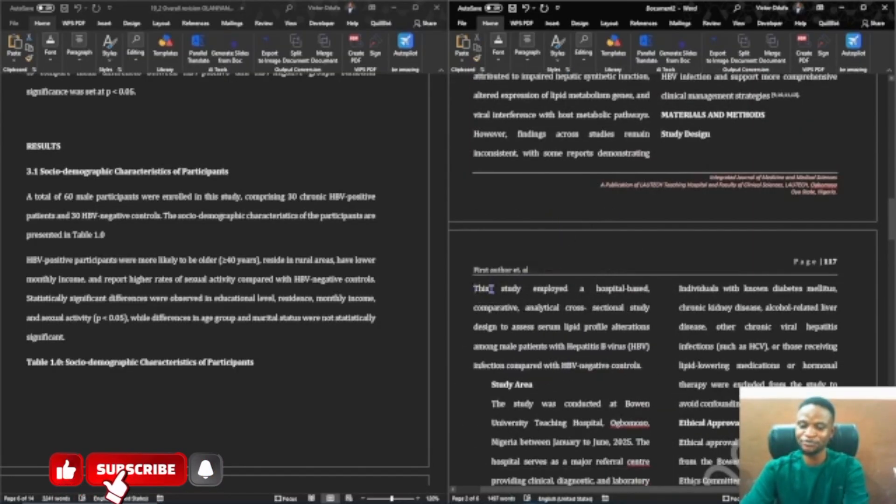
{"action": "scroll", "coordinate": [491, 294], "scroll_direction": "down", "scroll_amount": 2}
{"action": "left_click", "coordinate": [490, 314]}
{"action": "key", "text": "BackSpace"}
{"action": "scroll", "coordinate": [492, 314], "scroll_direction": "down", "scroll_amount": 3}
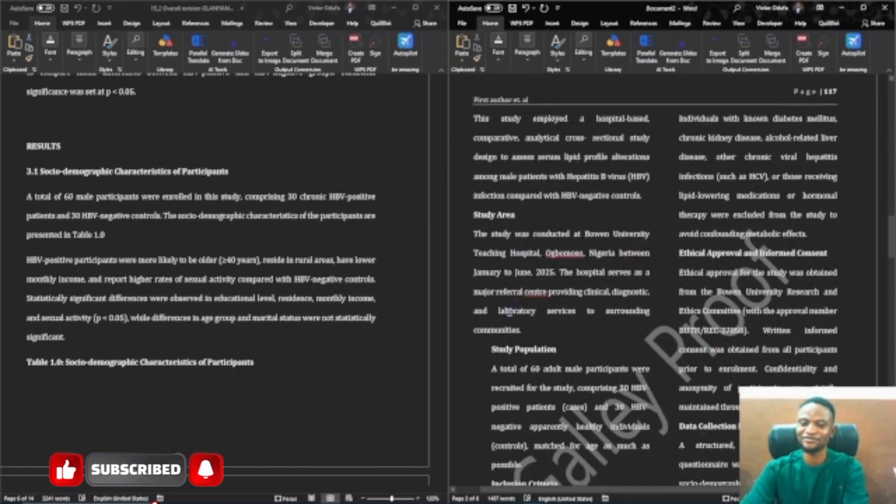
{"action": "left_click", "coordinate": [490, 362]}
{"action": "key", "text": "BackSpace"}
{"action": "scroll", "coordinate": [496, 275], "scroll_direction": "down", "scroll_amount": 3}
{"action": "left_click", "coordinate": [492, 324]}
{"action": "key", "text": "BackSpace"}
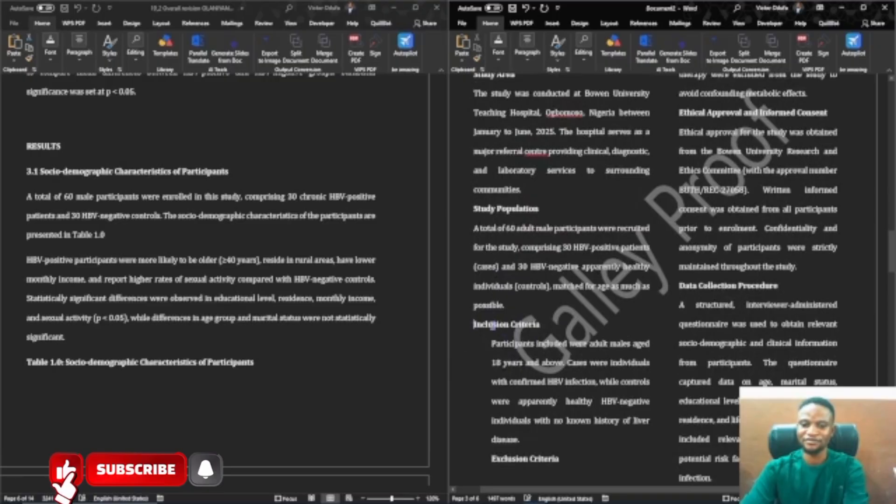
{"action": "left_click", "coordinate": [488, 344]}
{"action": "key", "text": "BackSpace"}
{"action": "scroll", "coordinate": [489, 327], "scroll_direction": "down", "scroll_amount": 3}
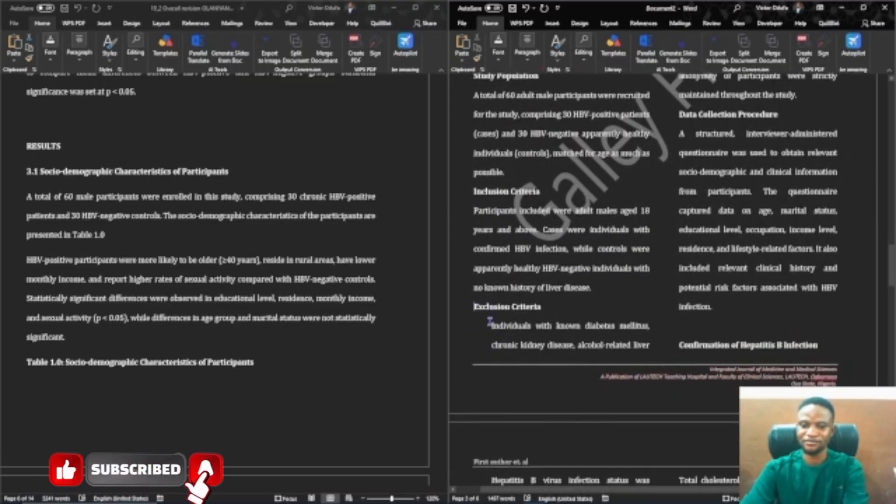
{"action": "left_click", "coordinate": [490, 322]}
{"action": "key", "text": "BackSpace"}
{"action": "left_click", "coordinate": [685, 307]}
{"action": "key", "text": "BackSpace"}
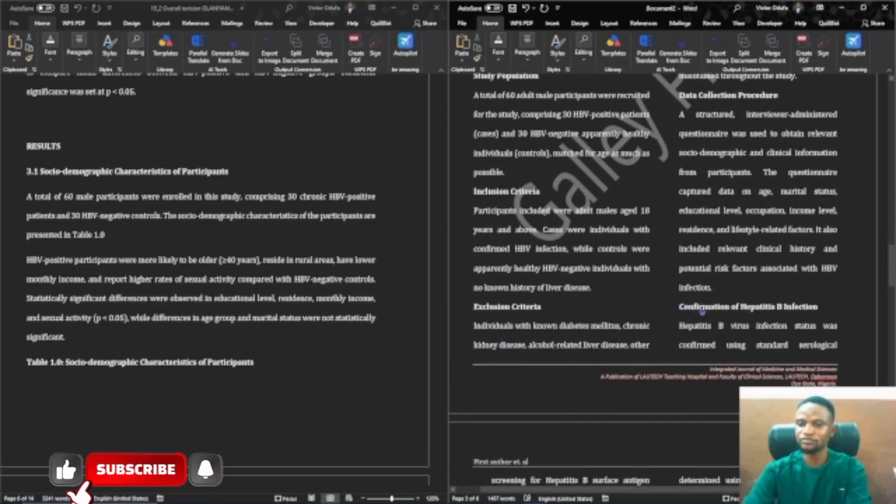
Copy the source's Table 1.0 socio-demographic table with its footnote and paste it into the template's table 1 placeholder
{"action": "scroll", "coordinate": [696, 307], "scroll_direction": "down", "scroll_amount": 10}
{"action": "scroll", "coordinate": [701, 307], "scroll_direction": "down", "scroll_amount": 10}
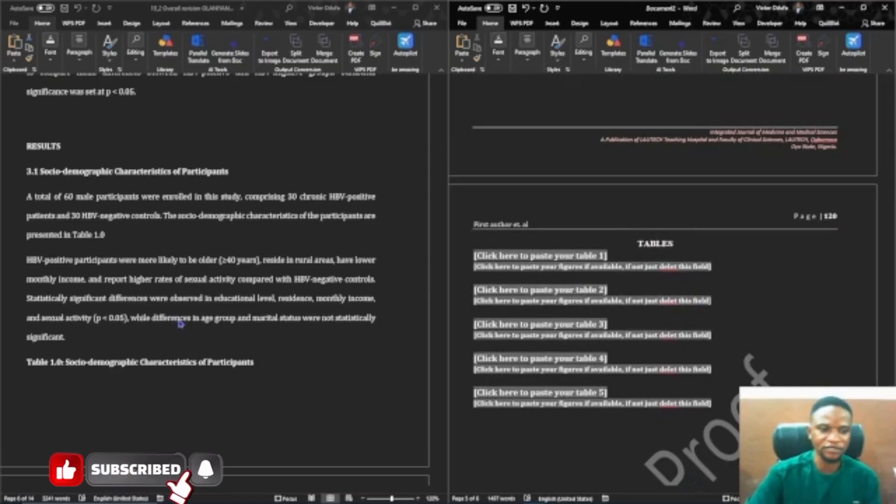
{"action": "scroll", "coordinate": [188, 334], "scroll_direction": "down", "scroll_amount": 6}
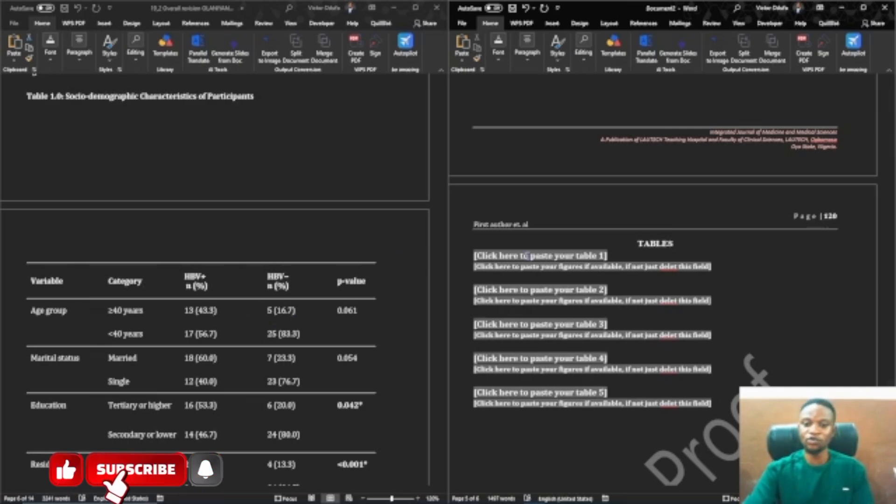
{"action": "scroll", "coordinate": [589, 335], "scroll_direction": "down", "scroll_amount": 3}
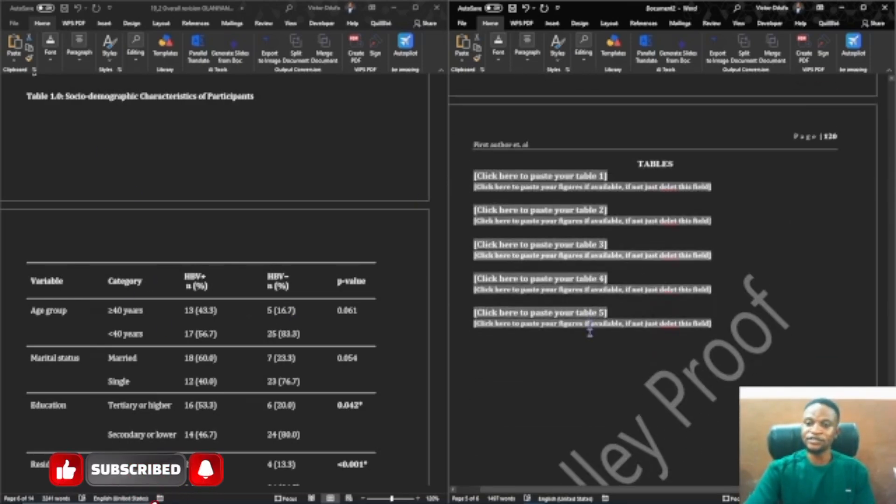
{"action": "left_click", "coordinate": [78, 109]}
{"action": "left_click_drag", "start_coordinate": [28, 112], "coordinate": [186, 361]}
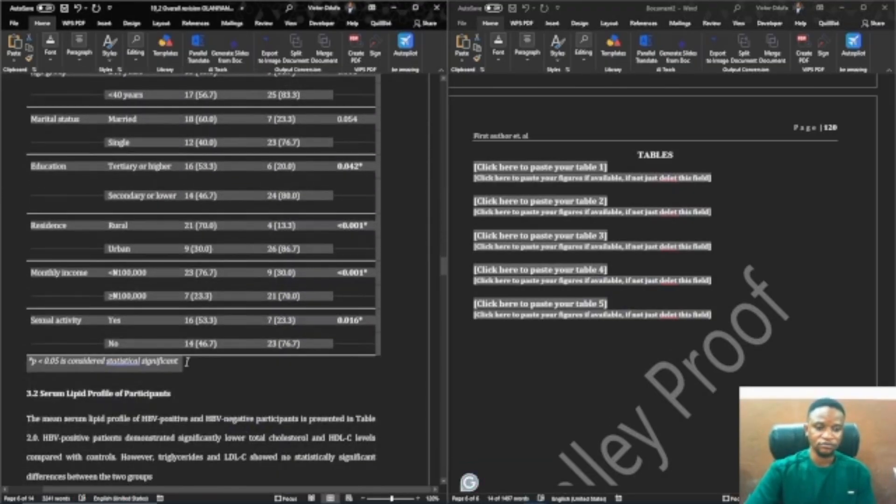
{"action": "scroll", "coordinate": [218, 304], "scroll_direction": "up", "scroll_amount": 2}
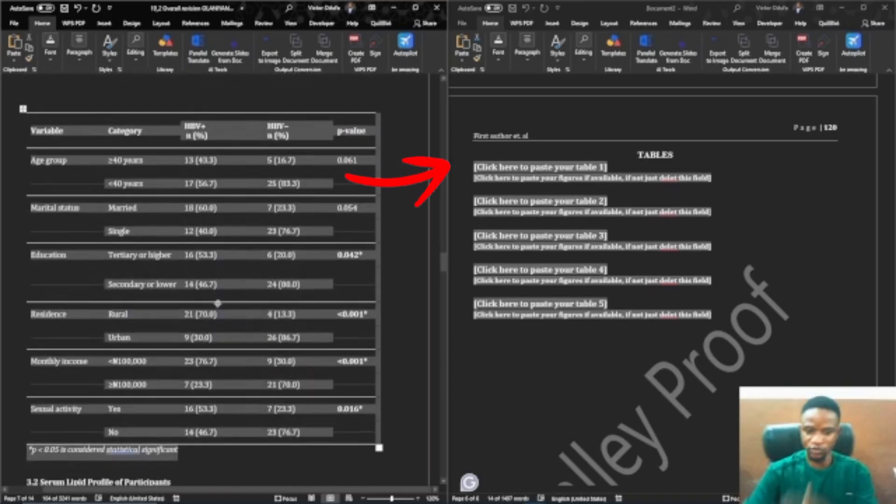
{"action": "key", "text": "ctrl+c"}
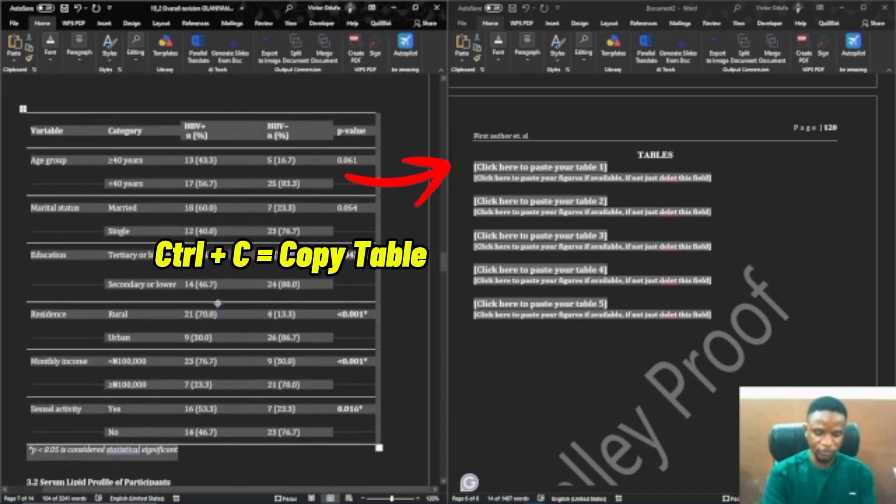
{"action": "left_click", "coordinate": [516, 169]}
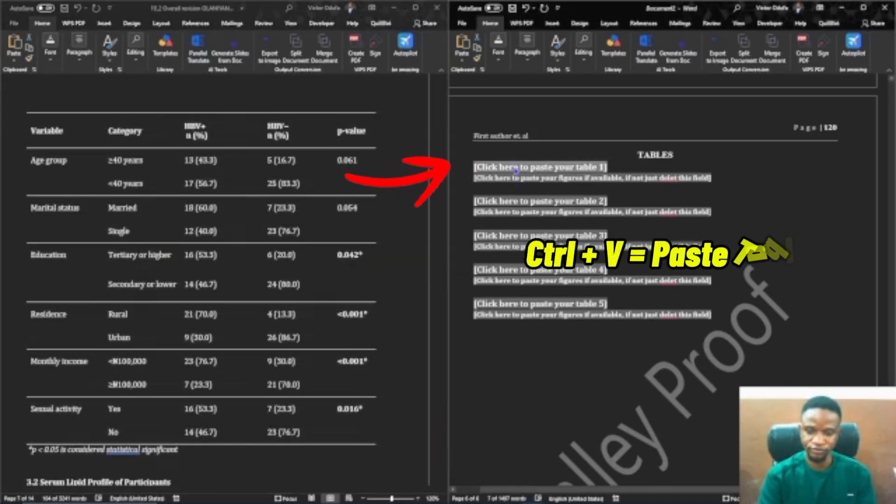
{"action": "key", "text": "ctrl+v"}
Select the table footnote and the figures placeholder line below the pasted table
{"action": "scroll", "coordinate": [542, 179], "scroll_direction": "down", "scroll_amount": 3}
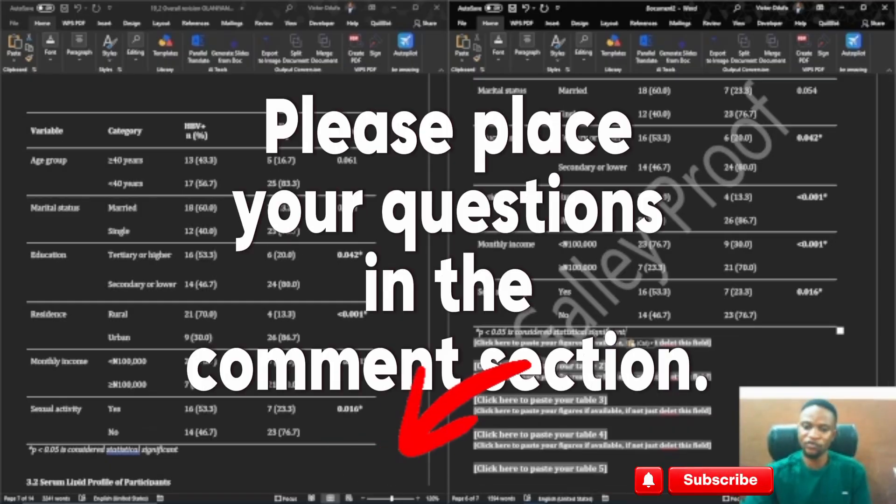
{"action": "left_click_drag", "start_coordinate": [476, 332], "coordinate": [584, 343]}
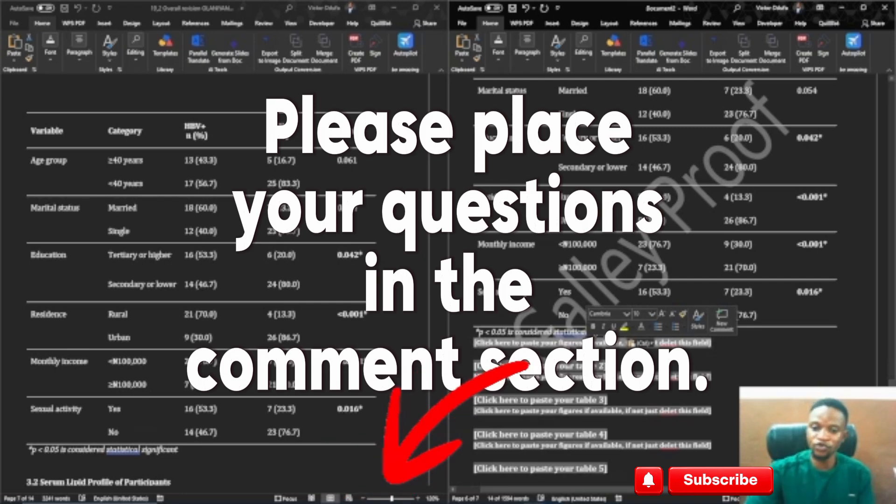